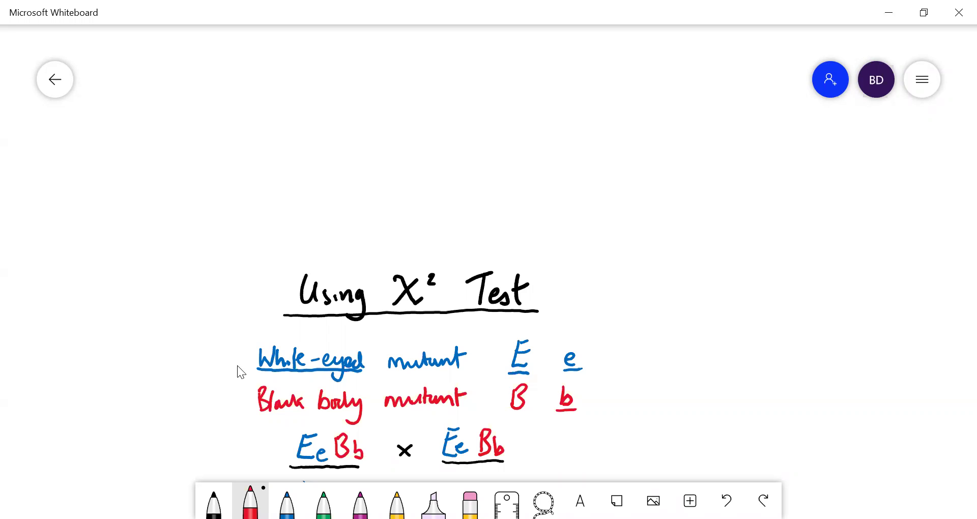
Handwrite 'drosophila' in black ink at the upper right of the notes.
key("ctrl+1")
mouse_move(705, 234)
left_mouse_down()
mouse_move(740, 238)
mouse_move(745, 259)
mouse_move(763, 228)
mouse_move(772, 245)
mouse_move(785, 229)
mouse_move(805, 248)
left_mouse_up()
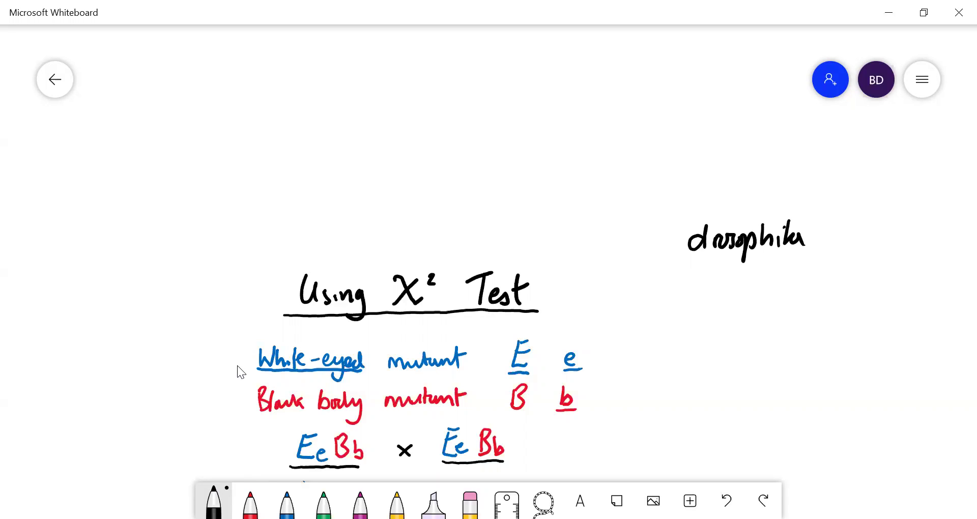
Thicken the blue underlines under 'White-eyed' and the 'e' allele.
left_click(287, 501)
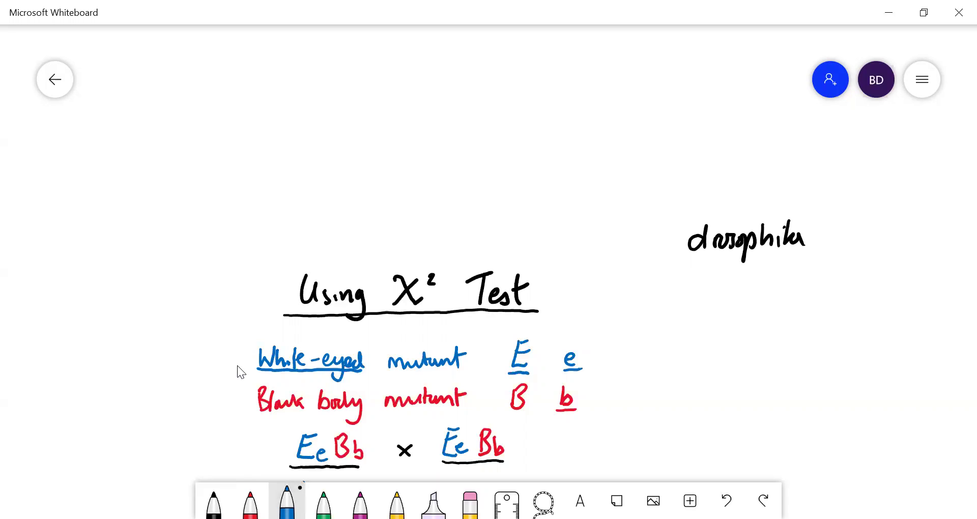
left_click_drag(257, 374, 362, 373)
left_click_drag(562, 373, 578, 374)
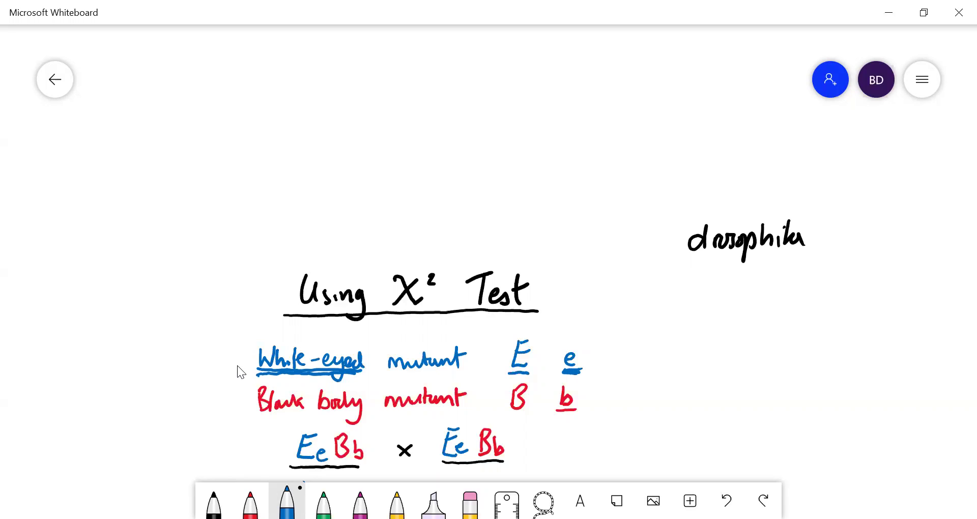
Write the genotypes 'Ee' and 'ee' in blue beside the alleles.
mouse_move(658, 340)
left_mouse_down()
mouse_move(661, 367)
mouse_move(672, 366)
left_mouse_up()
mouse_move(656, 342)
left_mouse_down()
mouse_move(662, 366)
mouse_move(669, 340)
mouse_move(665, 351)
mouse_move(683, 363)
left_mouse_up()
mouse_move(712, 357)
left_mouse_down()
mouse_move(718, 364)
mouse_move(723, 351)
mouse_move(735, 362)
left_mouse_up()
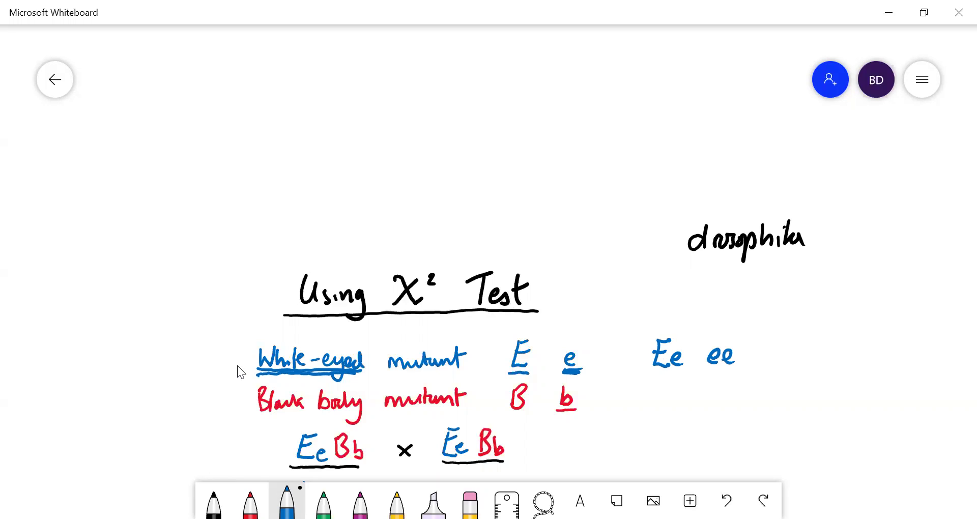
Underline 'Black body' and the 'b' allele in red.
left_click(249, 501)
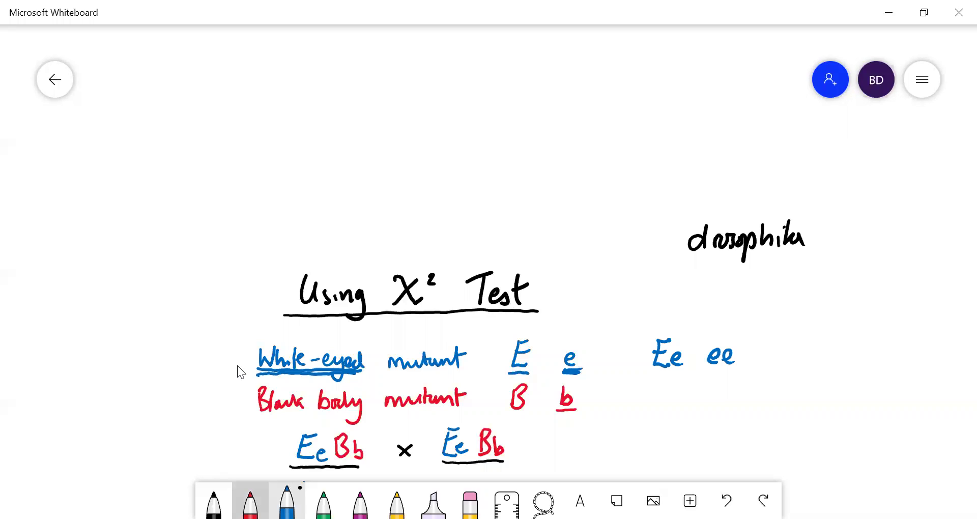
left_click_drag(256, 416, 357, 416)
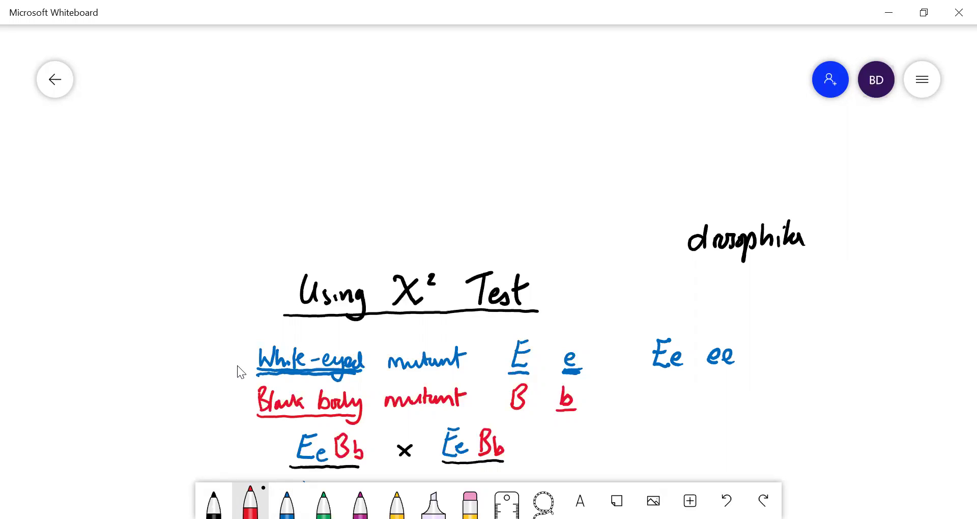
left_click_drag(556, 408, 571, 408)
Write 'Bb bb' in red, then erase all the allele letters and genotype pairs.
mouse_move(650, 387)
left_mouse_down()
mouse_move(649, 404)
mouse_move(663, 407)
left_mouse_up()
mouse_move(712, 385)
left_mouse_down()
mouse_move(711, 406)
mouse_move(720, 401)
left_mouse_up()
left_click_drag(719, 398, 721, 406)
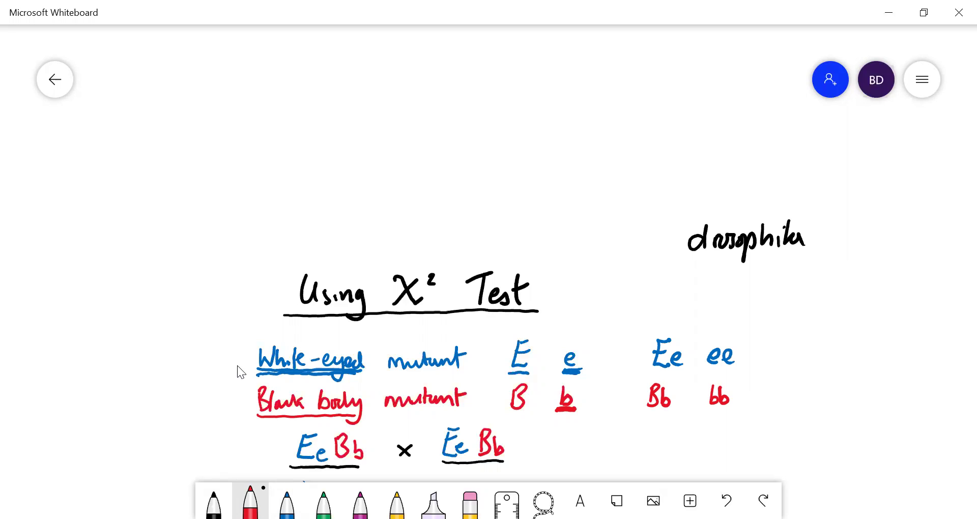
mouse_move(520, 352)
left_mouse_down()
mouse_move(509, 390)
mouse_move(553, 355)
mouse_move(546, 403)
mouse_move(567, 399)
left_mouse_up()
mouse_move(619, 361)
left_mouse_down()
mouse_move(663, 363)
mouse_move(647, 404)
mouse_move(711, 357)
mouse_move(698, 360)
mouse_move(727, 361)
mouse_move(717, 396)
mouse_move(738, 392)
left_mouse_up()
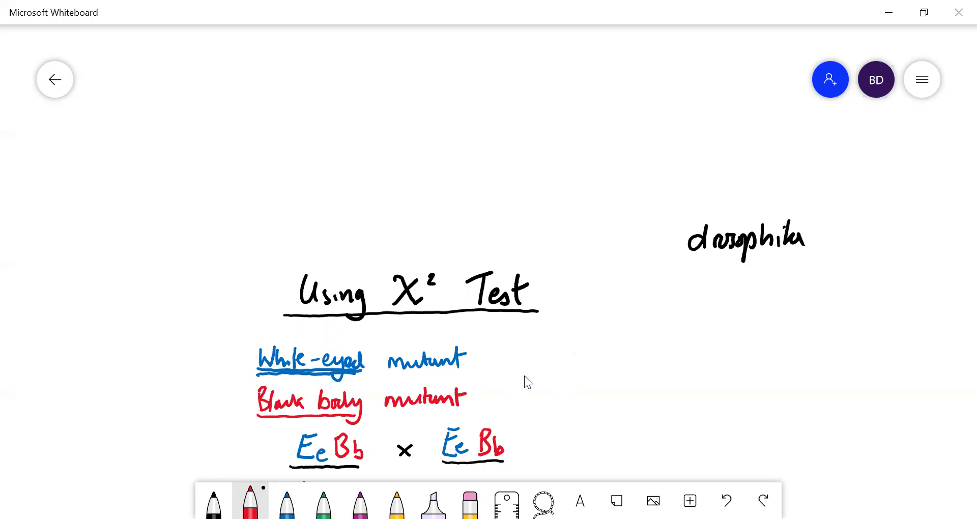
Handwrite 'heterozygous' in black with an arrow pointing to the EeBb × EeBb cross.
scroll(524, 374, "down", 1)
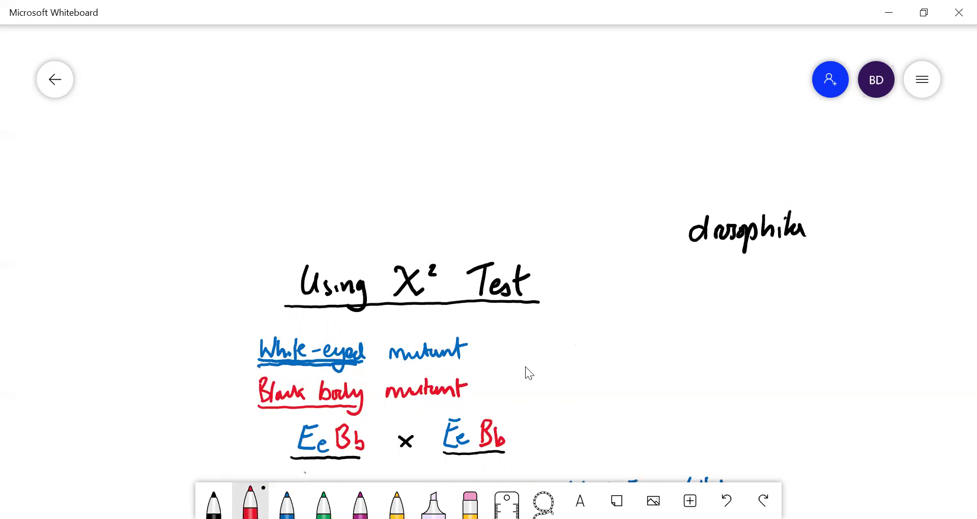
left_click(213, 504)
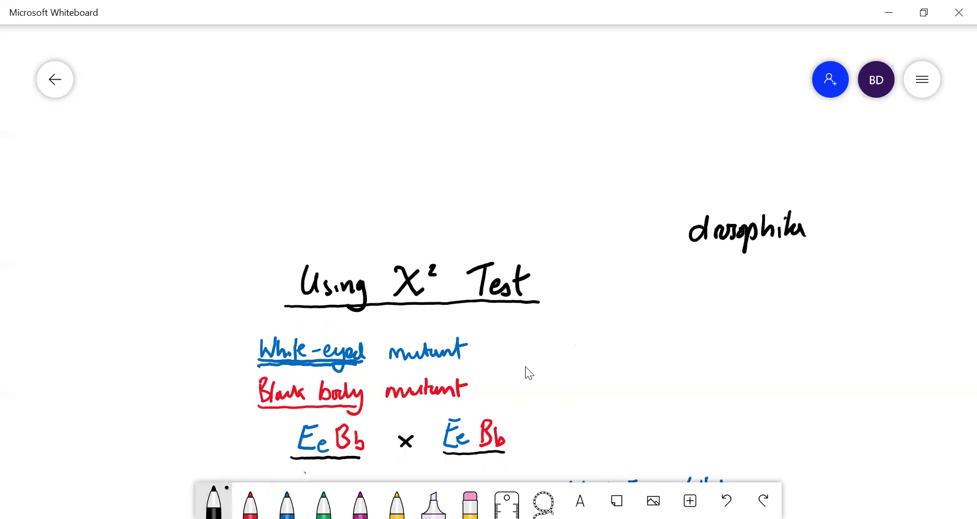
mouse_move(590, 399)
left_mouse_down()
mouse_move(585, 423)
mouse_move(643, 412)
mouse_move(644, 422)
mouse_move(656, 411)
mouse_move(646, 438)
mouse_move(666, 419)
mouse_move(664, 448)
left_mouse_up()
left_click_drag(674, 421, 698, 415)
mouse_move(573, 415)
left_mouse_down()
mouse_move(553, 424)
mouse_move(565, 430)
left_mouse_up()
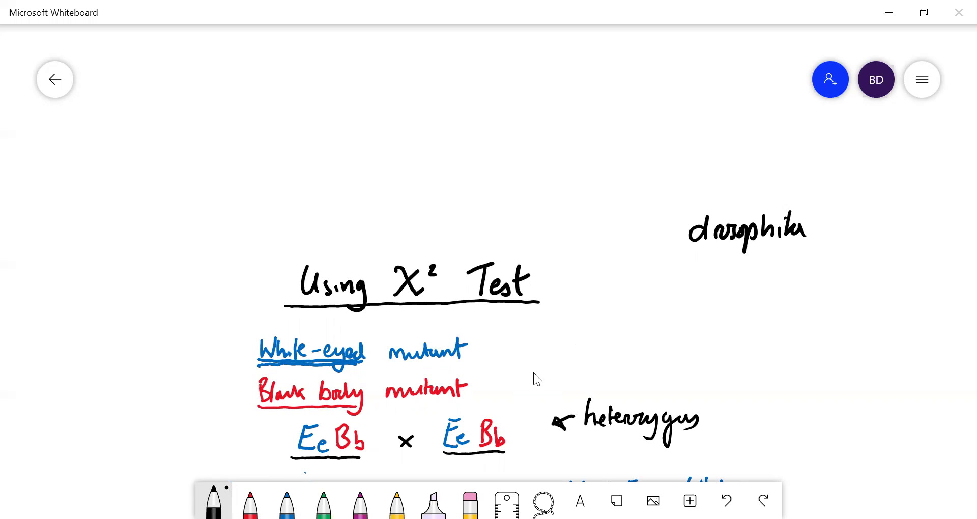
left_click_drag(525, 381, 528, 309)
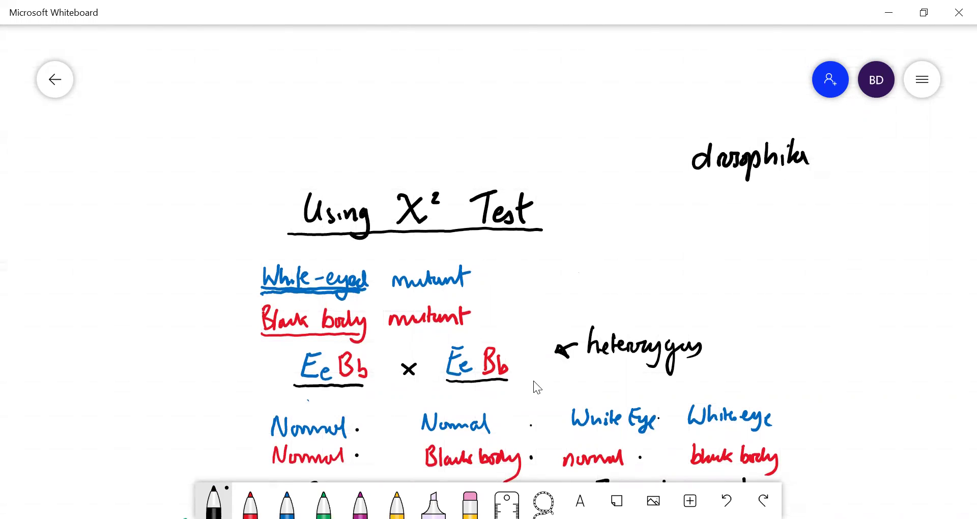
mouse_move(245, 397)
left_mouse_down()
mouse_move(257, 409)
mouse_move(249, 413)
mouse_move(264, 403)
left_mouse_up()
mouse_move(400, 402)
left_mouse_down()
mouse_move(416, 407)
mouse_move(407, 418)
left_mouse_up()
left_click_drag(552, 401, 551, 412)
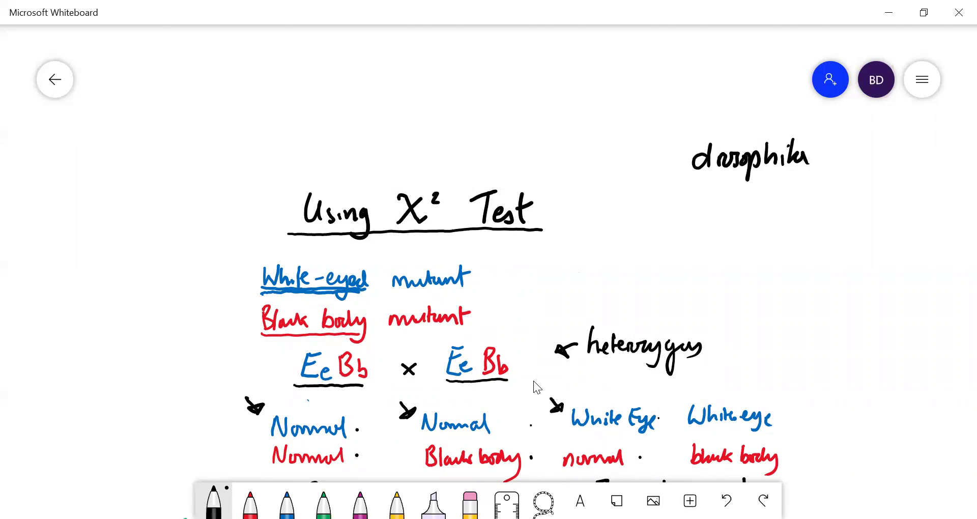
mouse_move(791, 397)
left_mouse_down()
mouse_move(781, 413)
mouse_move(790, 407)
left_mouse_up()
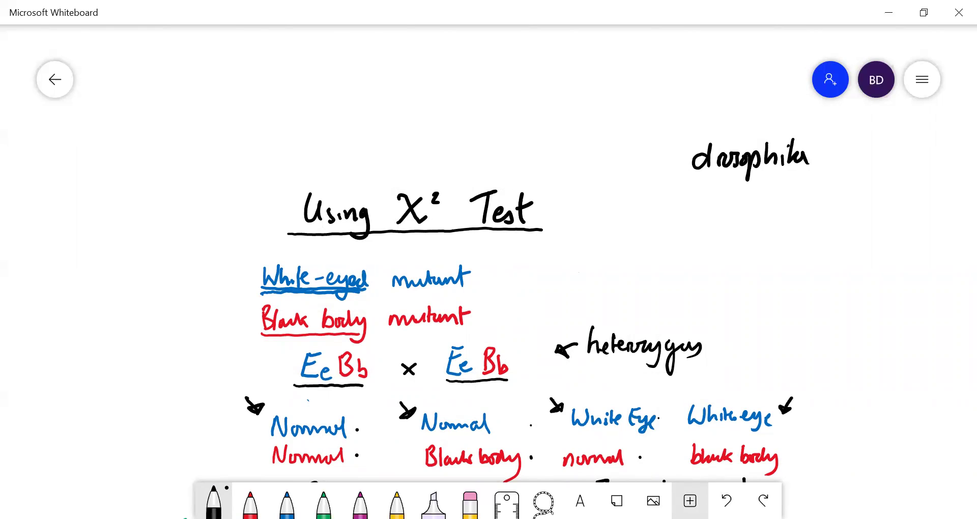
left_click(726, 501)
left_click(727, 501)
left_click(726, 500)
left_click(727, 501)
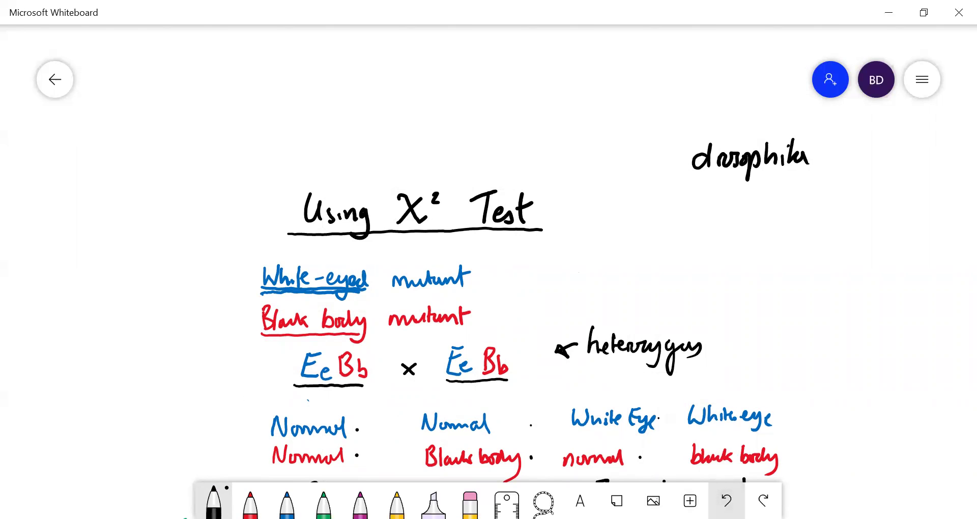
Scroll down to reveal the 9:3:3:1 ratio row and the green 'Expected (241 offspring)' counts.
scroll(840, 454, "down", 2)
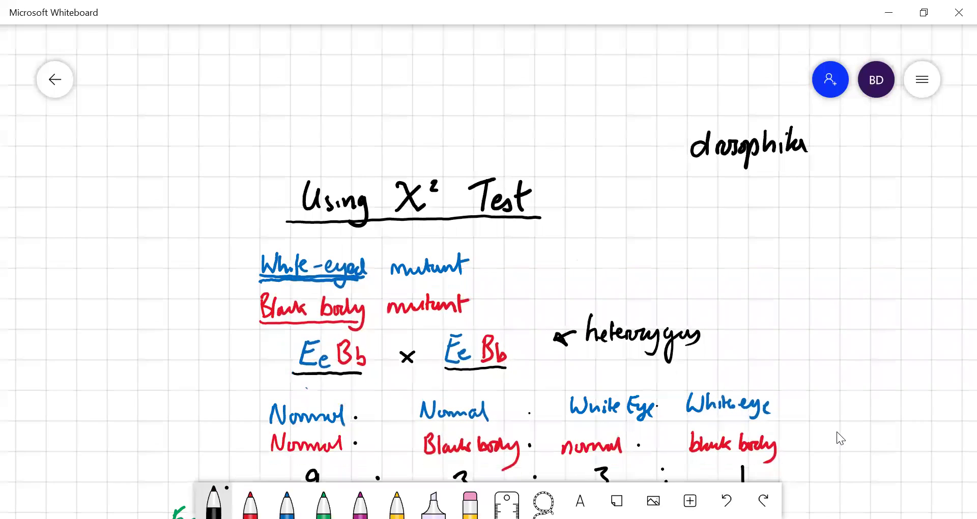
left_click_drag(836, 408, 841, 409)
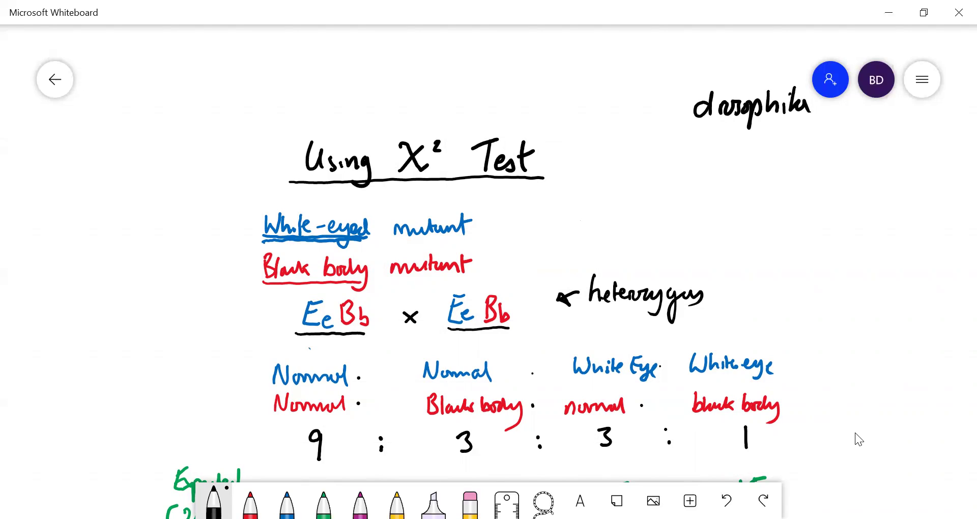
scroll(872, 427, "down", 3)
scroll(881, 373, "down", 1)
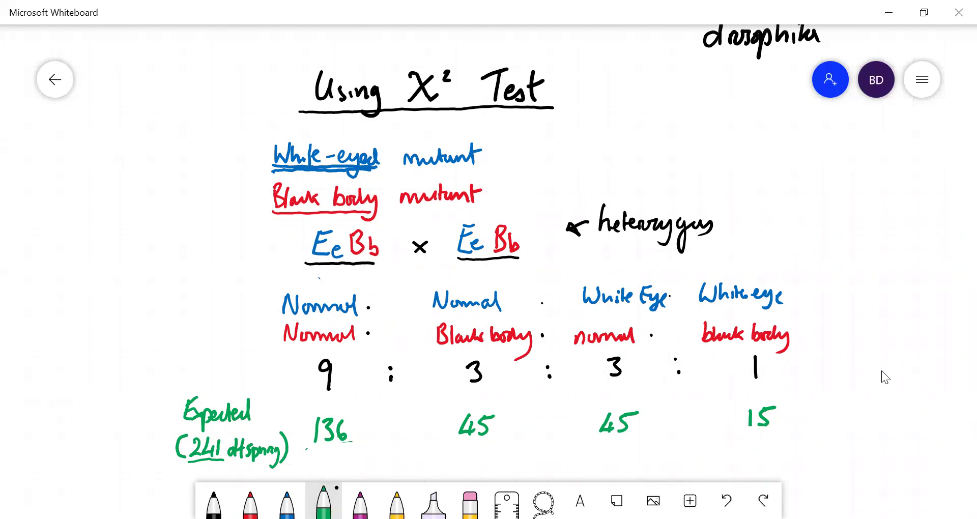
Write 9/16 and underline the ratio numbers in green, then undo those marks.
mouse_move(381, 437)
left_mouse_down()
mouse_move(381, 464)
mouse_move(389, 466)
left_mouse_up()
left_click_drag(312, 395, 335, 396)
left_click_drag(447, 390, 475, 390)
left_click_drag(586, 384, 610, 384)
left_click_drag(728, 385, 760, 385)
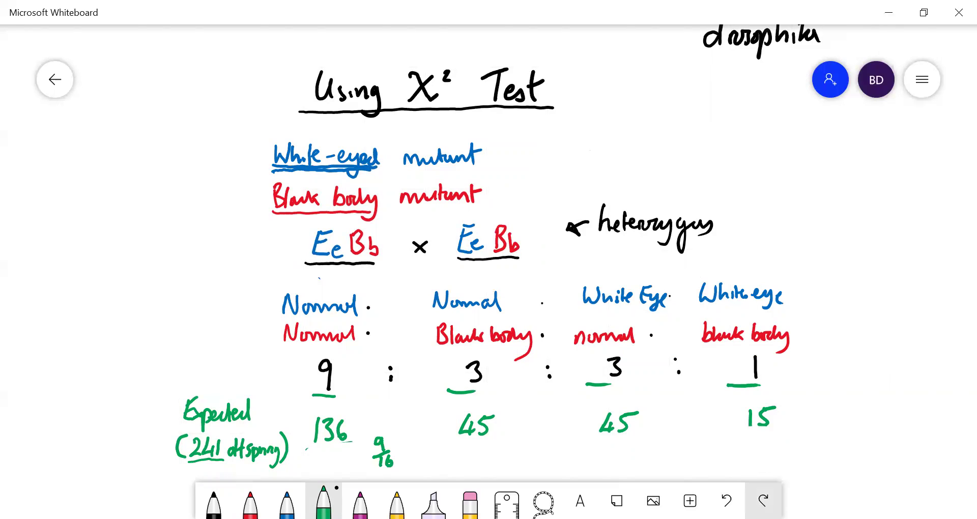
left_click(726, 500)
left_click(726, 501)
left_click(727, 500)
left_click(726, 501)
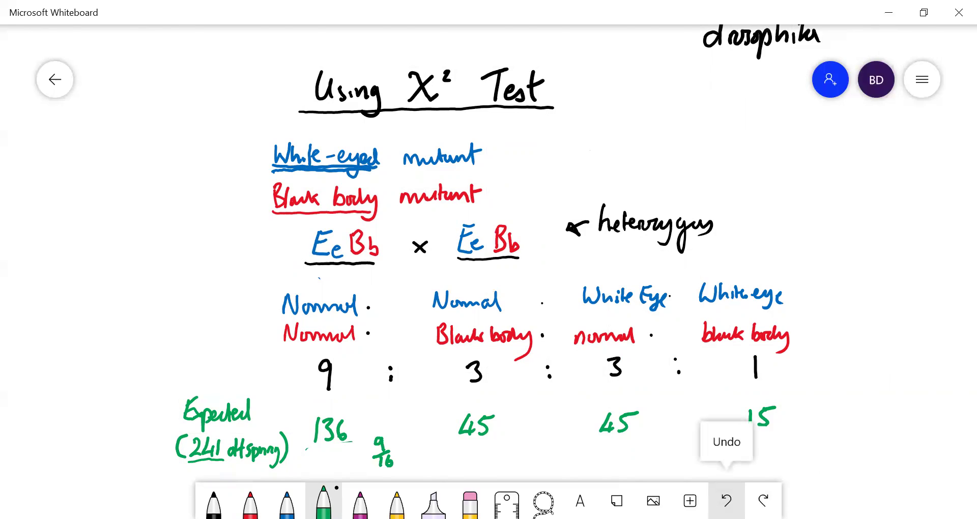
Underline the expected counts 136, 45 and 45 in green.
mouse_move(313, 447)
left_mouse_down()
mouse_move(345, 444)
mouse_move(401, 464)
left_mouse_up()
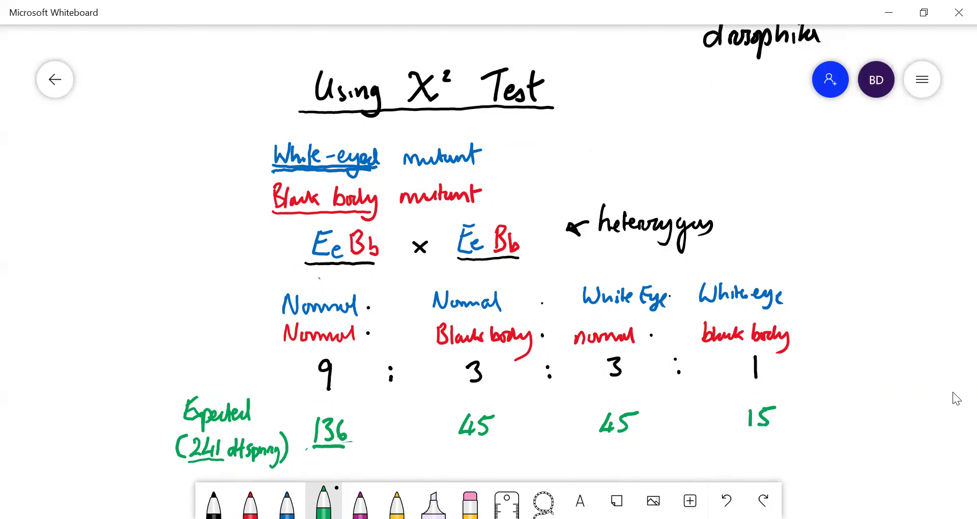
left_click_drag(460, 443, 491, 442)
left_click_drag(602, 441, 639, 439)
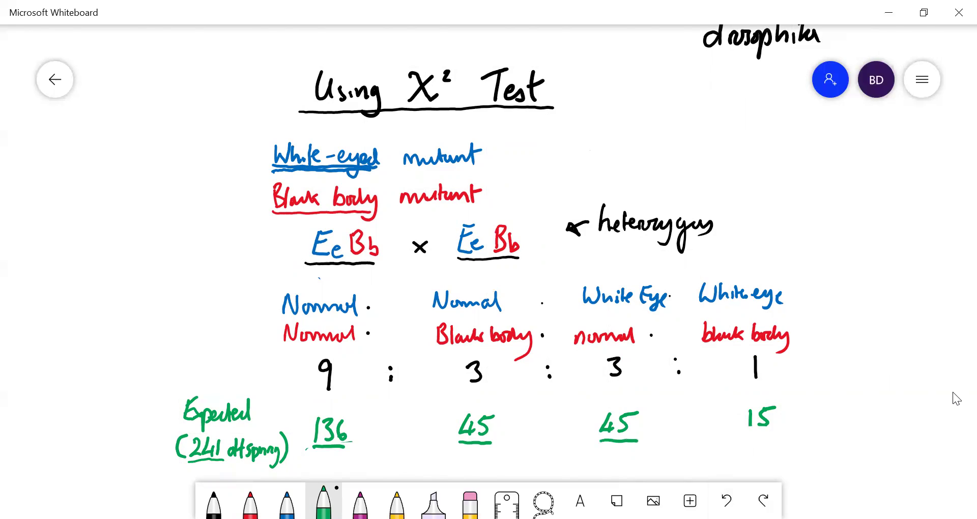